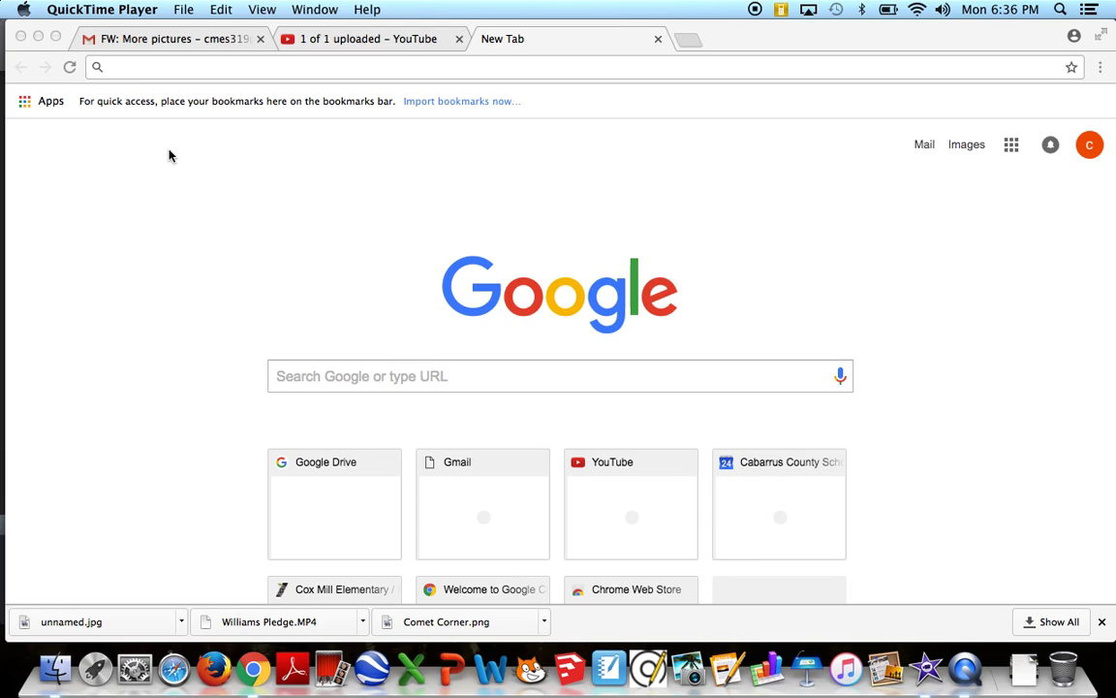
Step: Bring Chrome to the front with its new-tab address bar focused
left_click(185, 64)
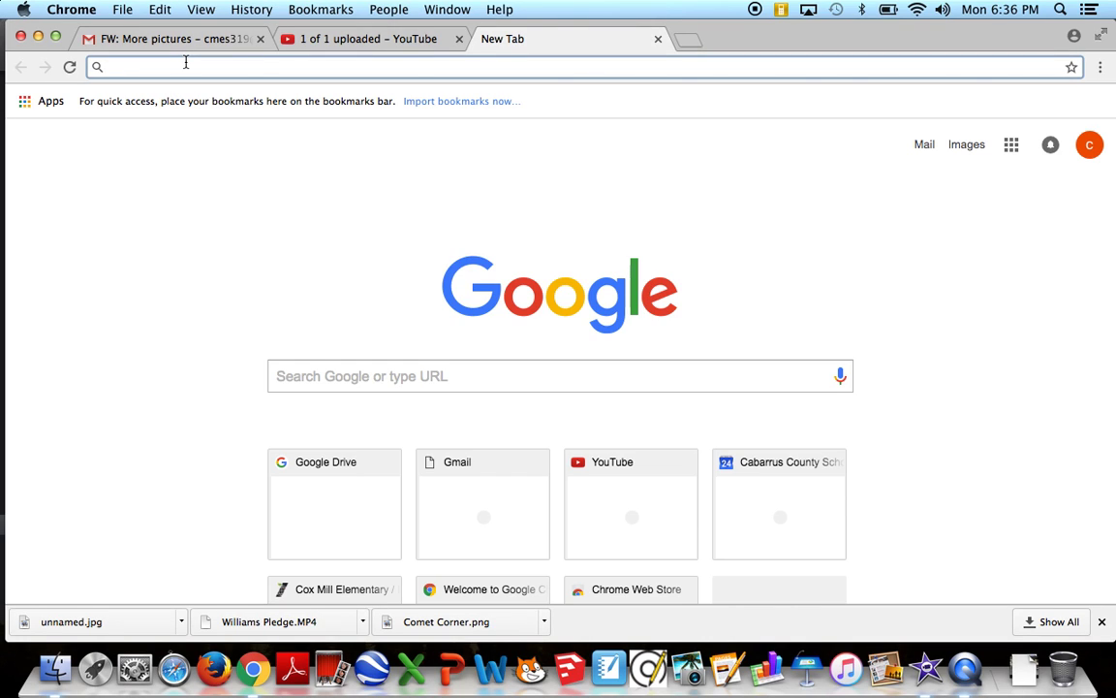
Step: Load pixabay.com in the new tab
type("pixabay.")
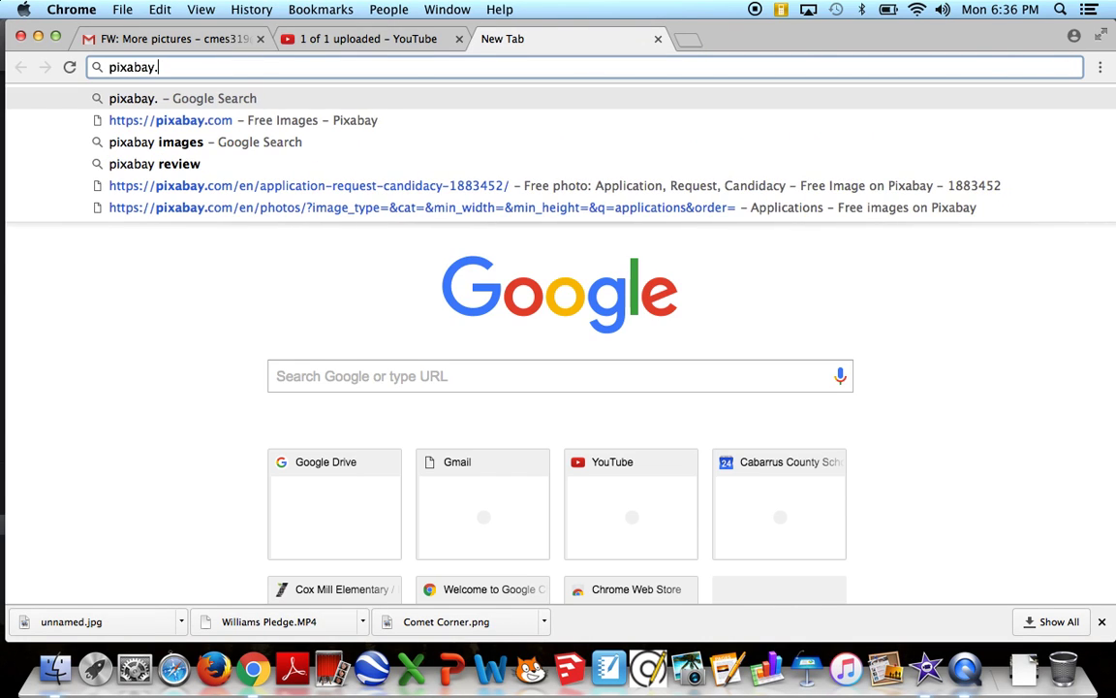
type("com")
key("Return")
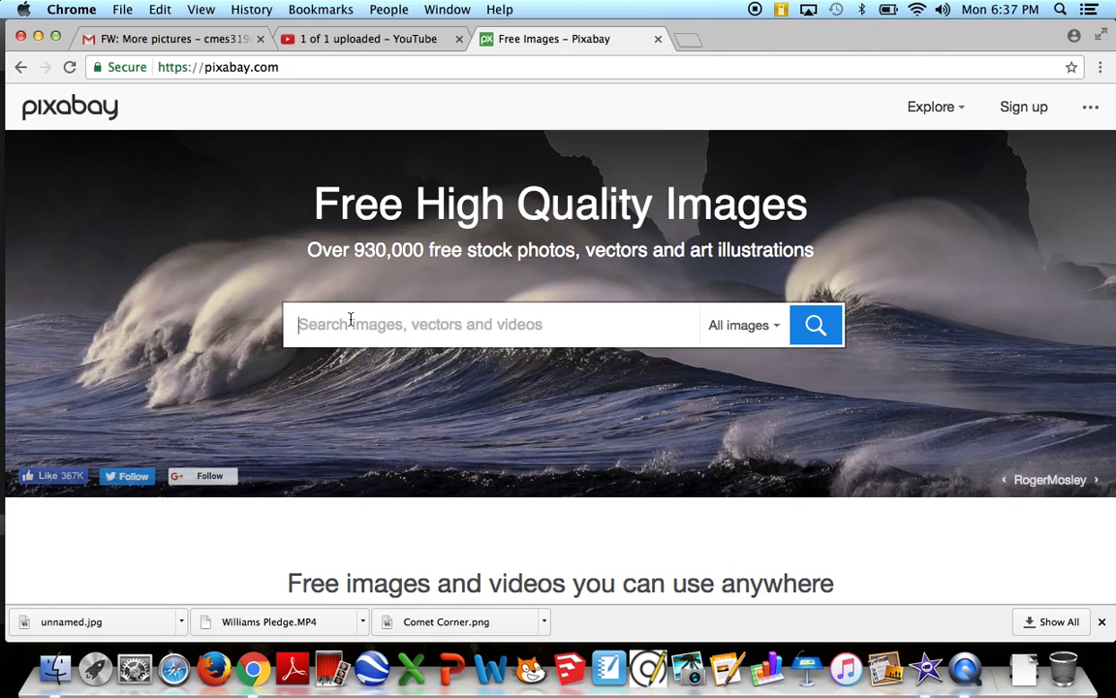
Step: Search Pixabay for 'popcorn' and open the frog-cinema-popcorn photo's page
type("popcorn")
key("Return")
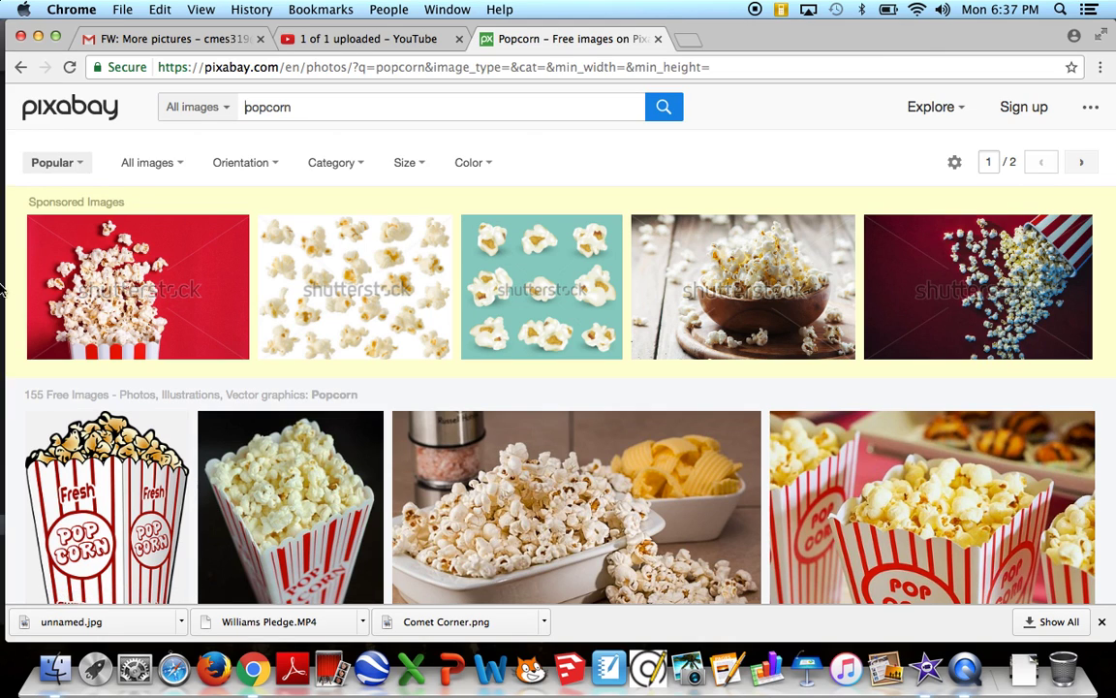
scroll(354, 366, "down", 10)
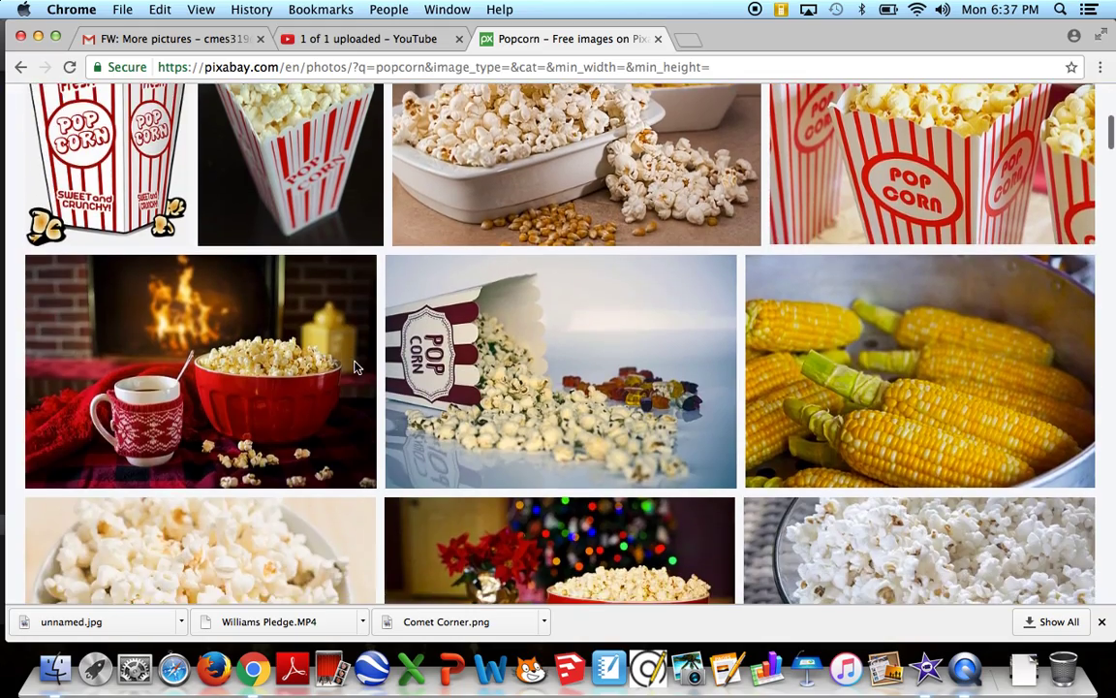
scroll(357, 368, "down", 10)
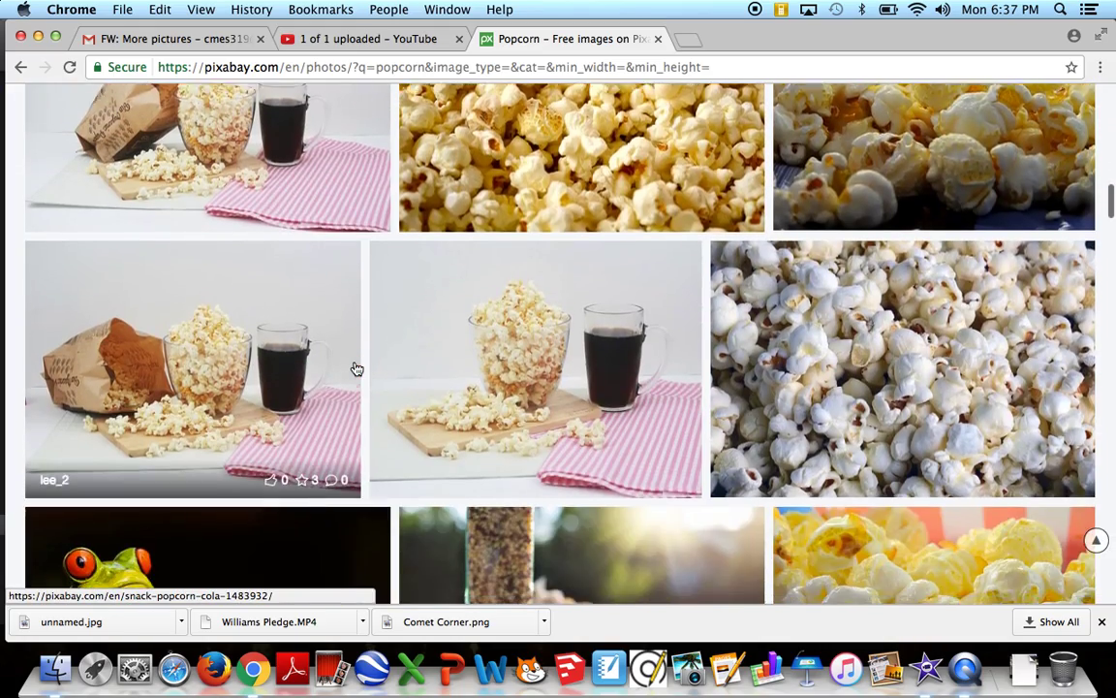
scroll(357, 369, "down", 2)
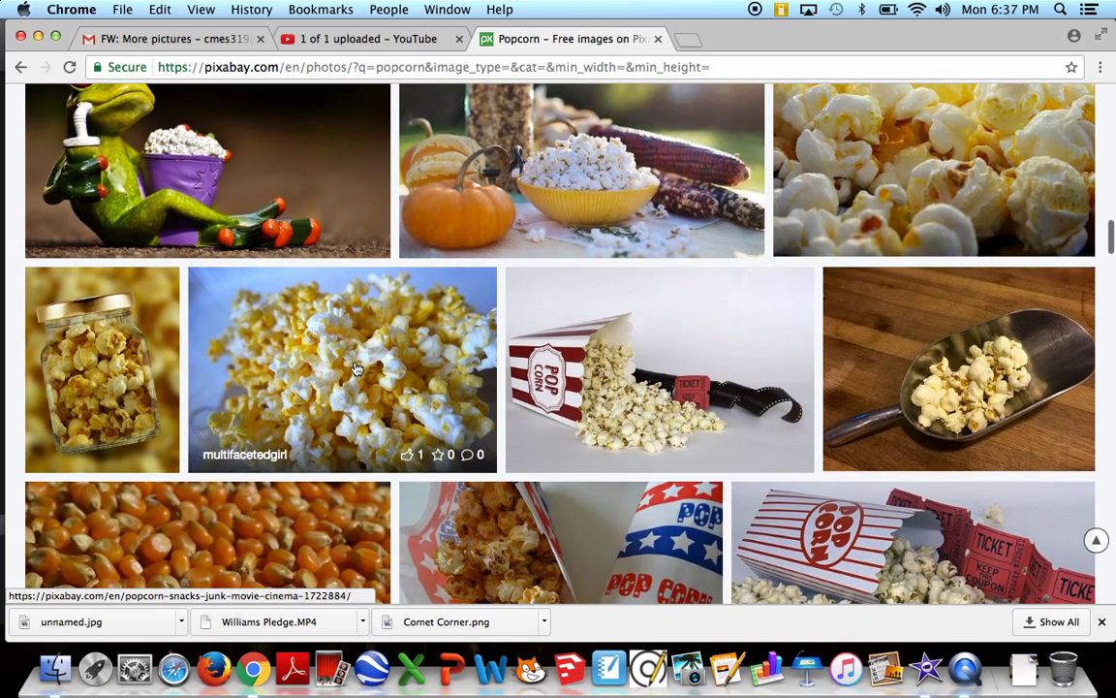
scroll(357, 369, "up", 3)
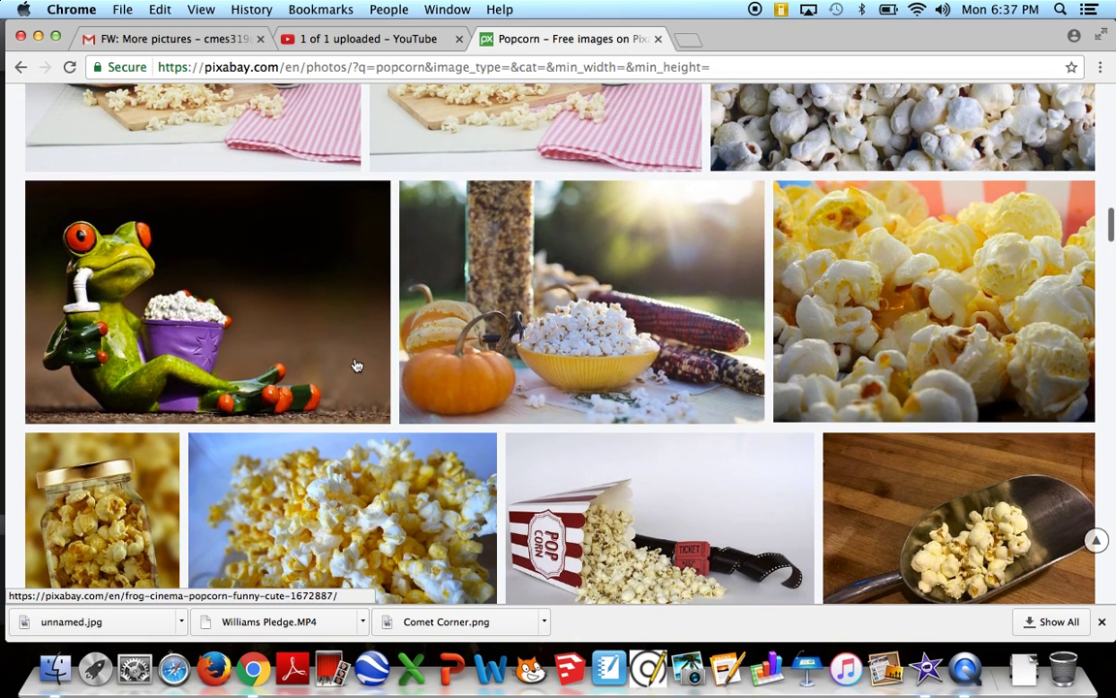
left_click(145, 326)
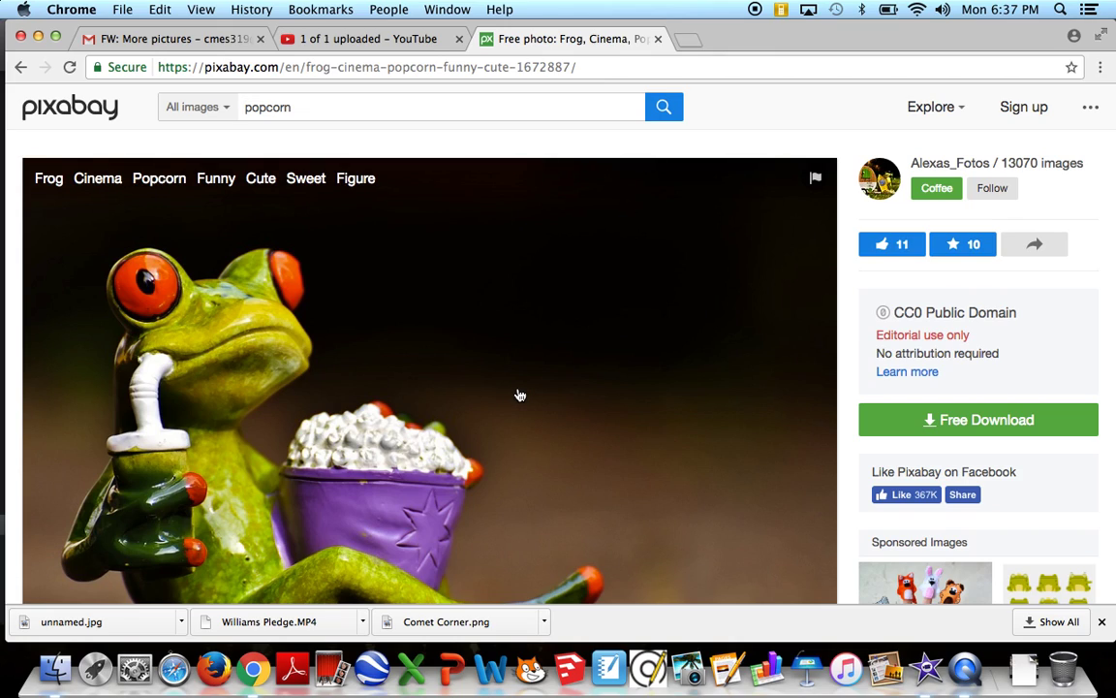
Step: Download the frog photo at 1920×1280 as frog-1672887_1920.jpg after passing the verification check
left_click(944, 423)
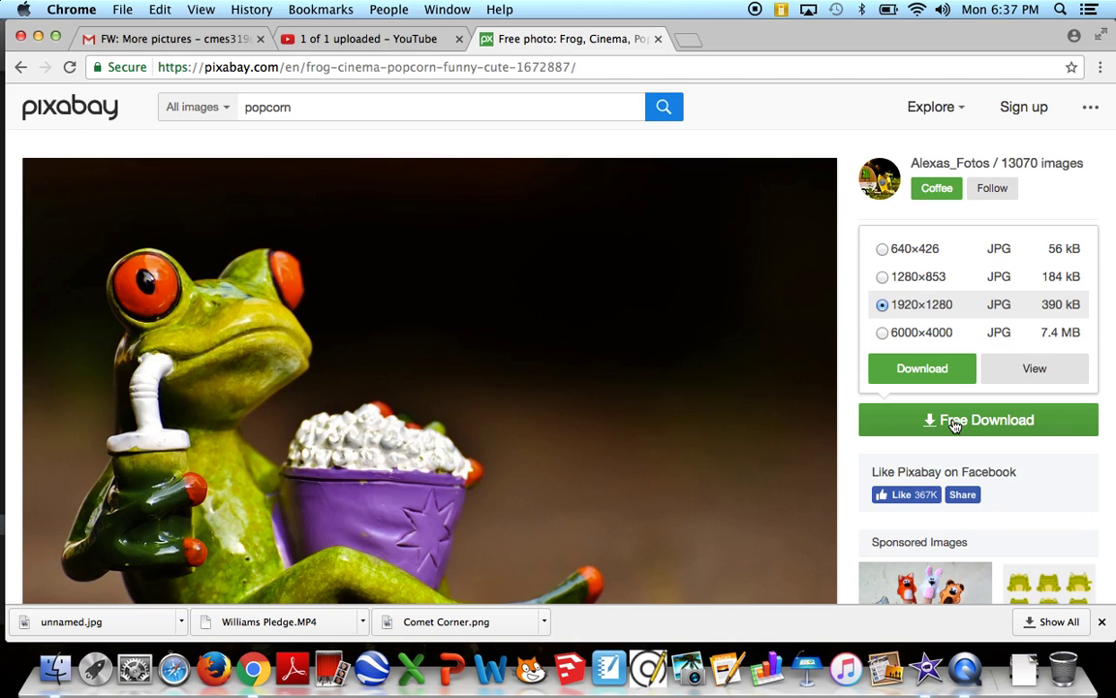
left_click(912, 374)
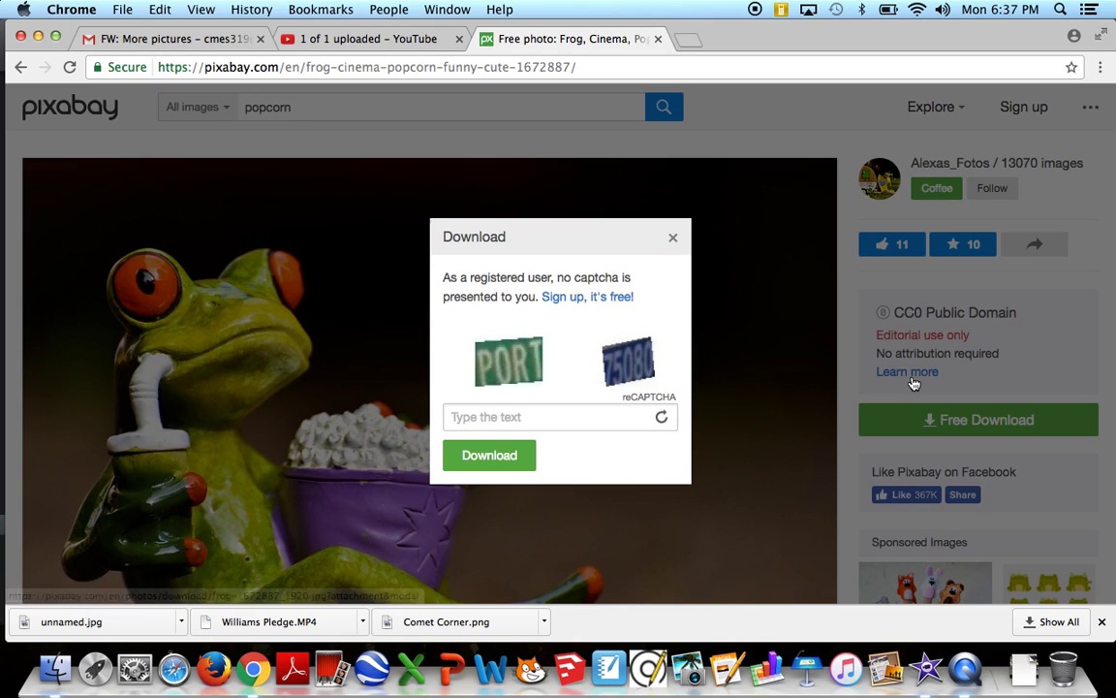
left_click(533, 410)
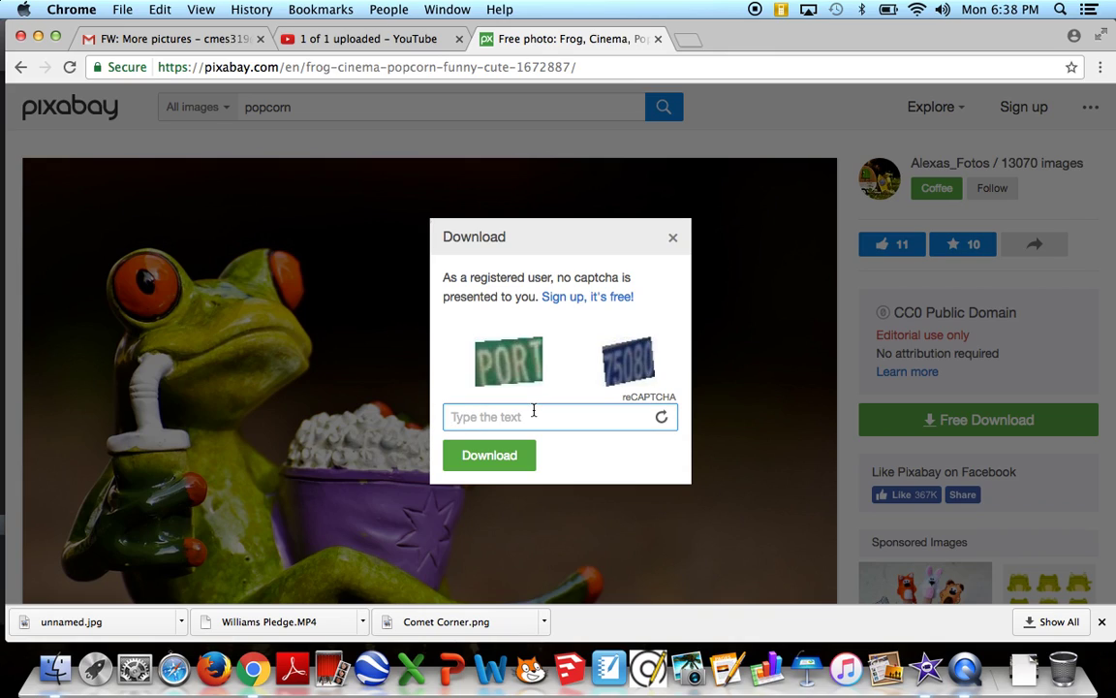
type("port 75080")
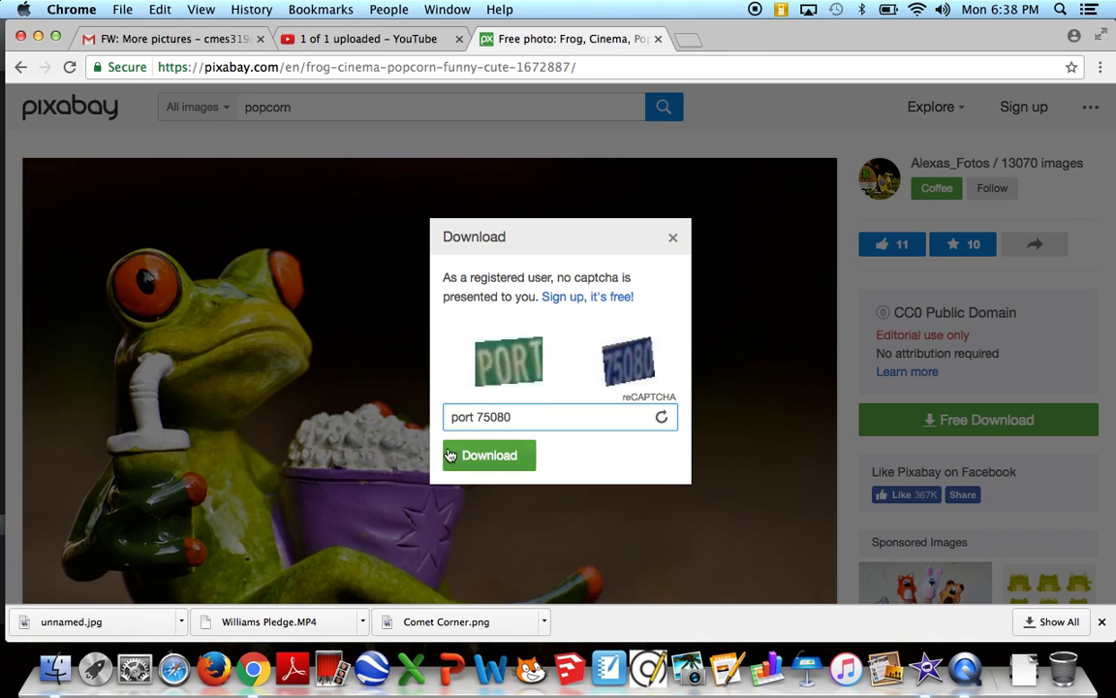
left_click(470, 469)
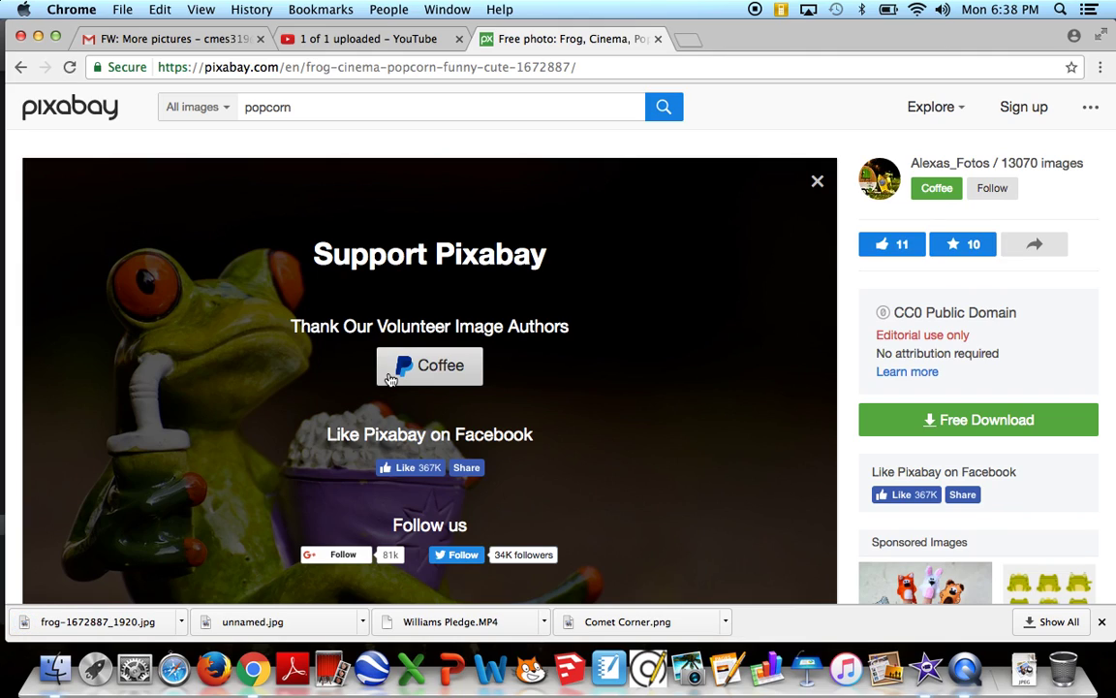
left_click(925, 667)
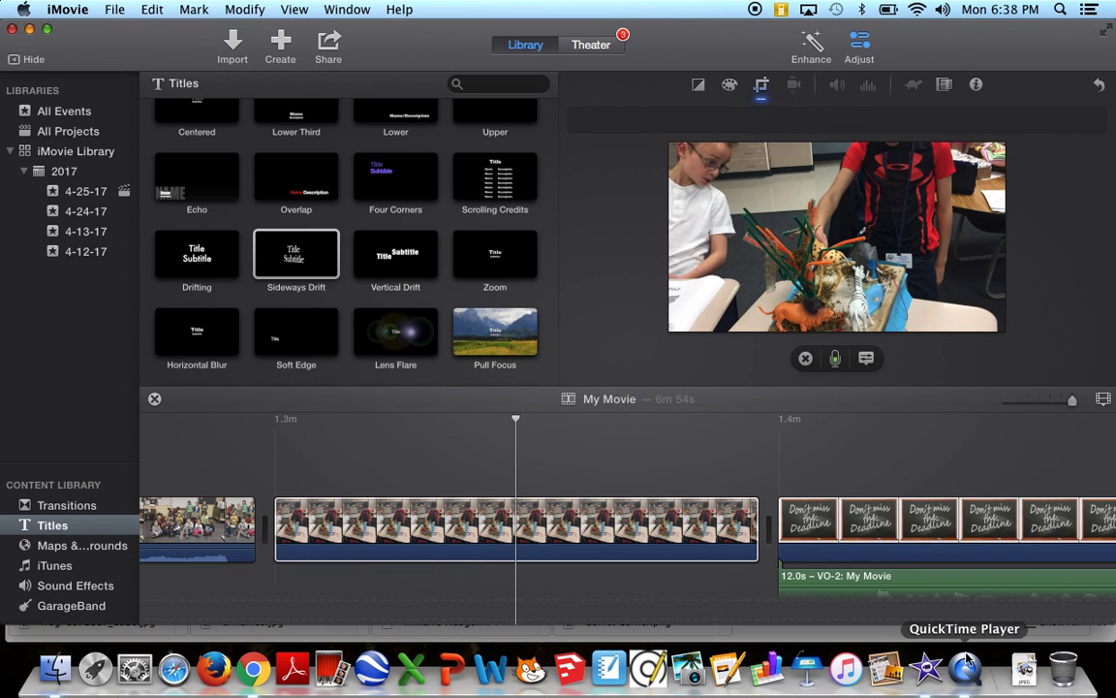
Step: Drag frog-1672887_1920.jpg from the Downloads stack into iMovie's My Movie timeline after the classroom clip
left_click(1029, 671)
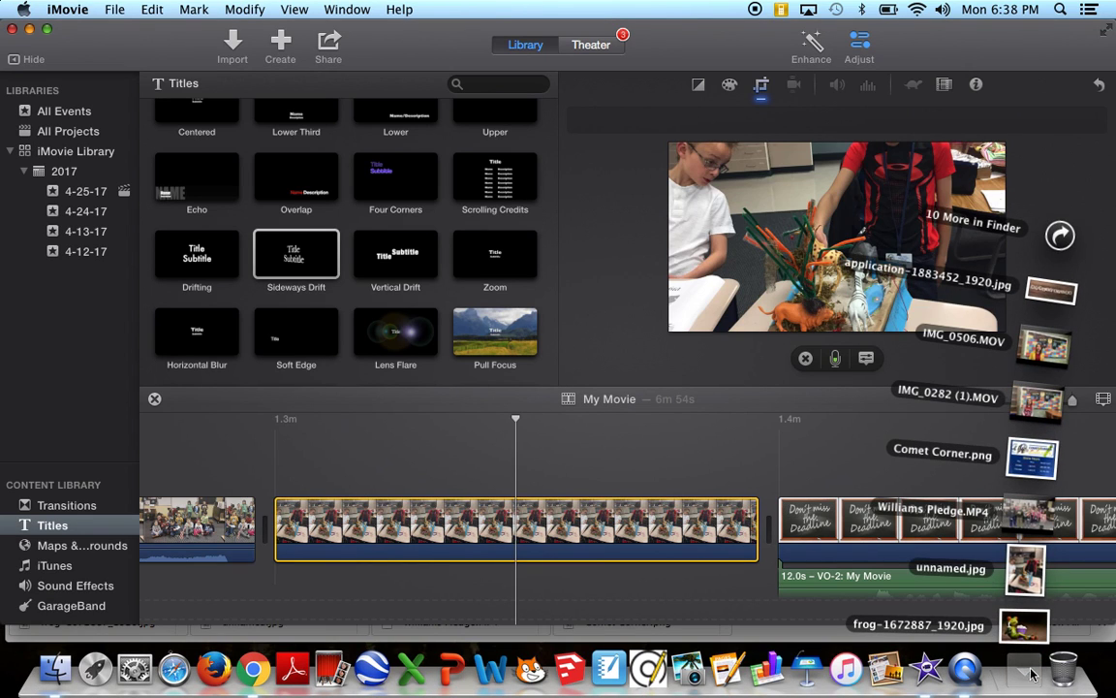
left_click(1025, 671)
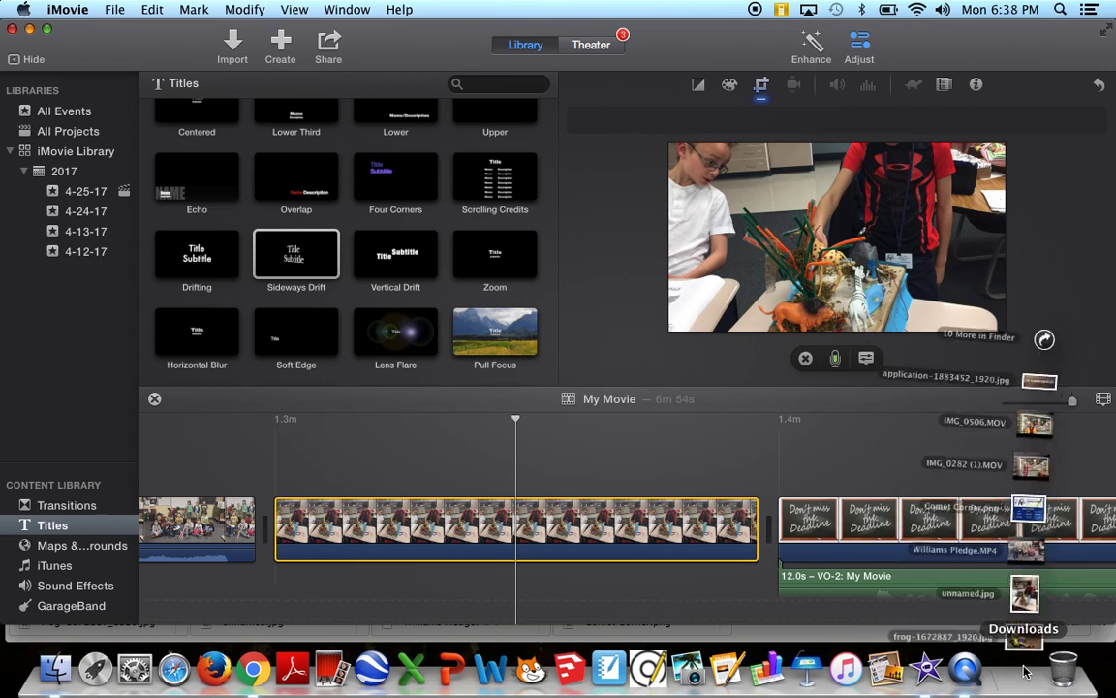
left_click(1025, 670)
left_click_drag(1024, 635, 775, 528)
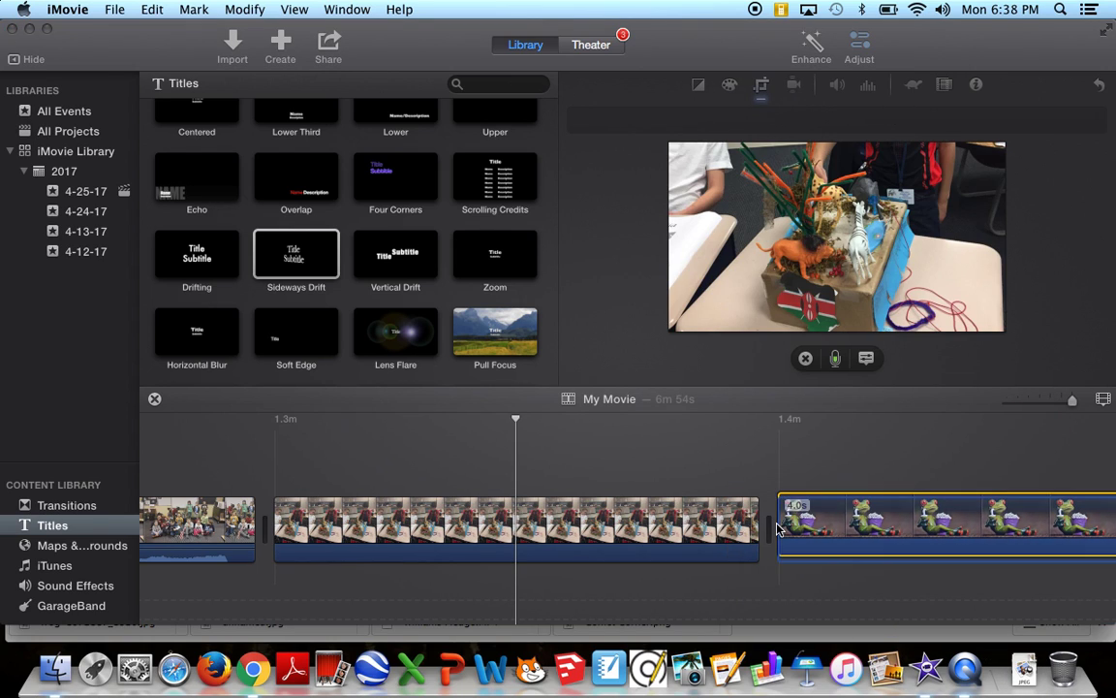
left_click(254, 671)
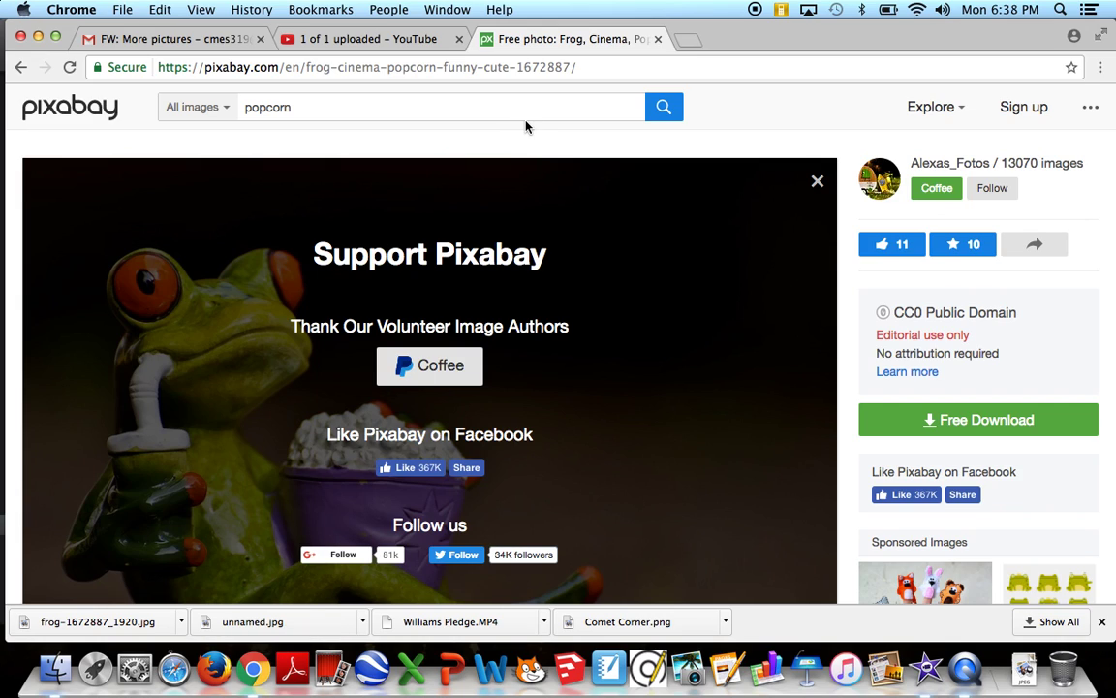
Step: Load pics4learning.com in a new tab and look over its category collections
left_click(689, 39)
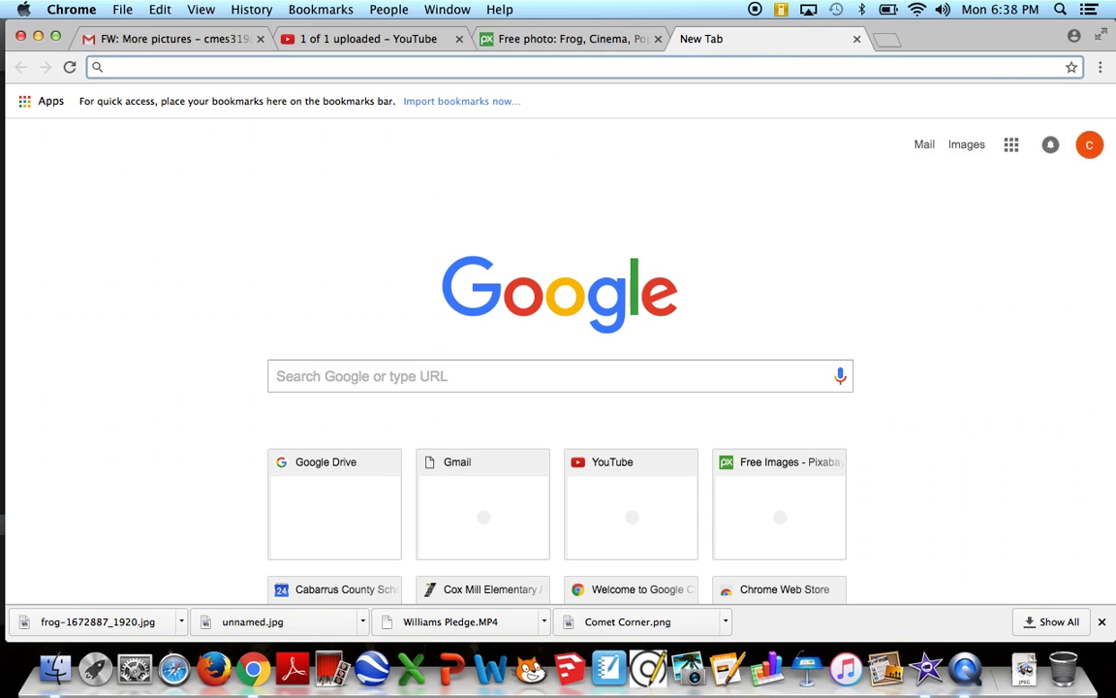
type("pics4")
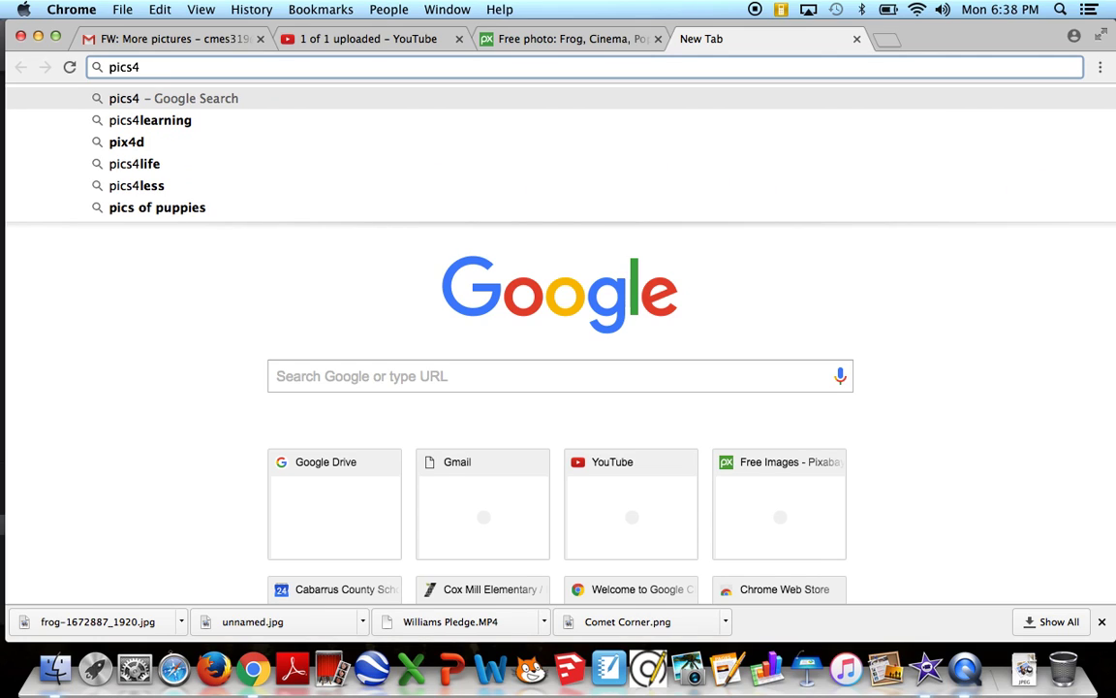
type("learning.com")
key("Return")
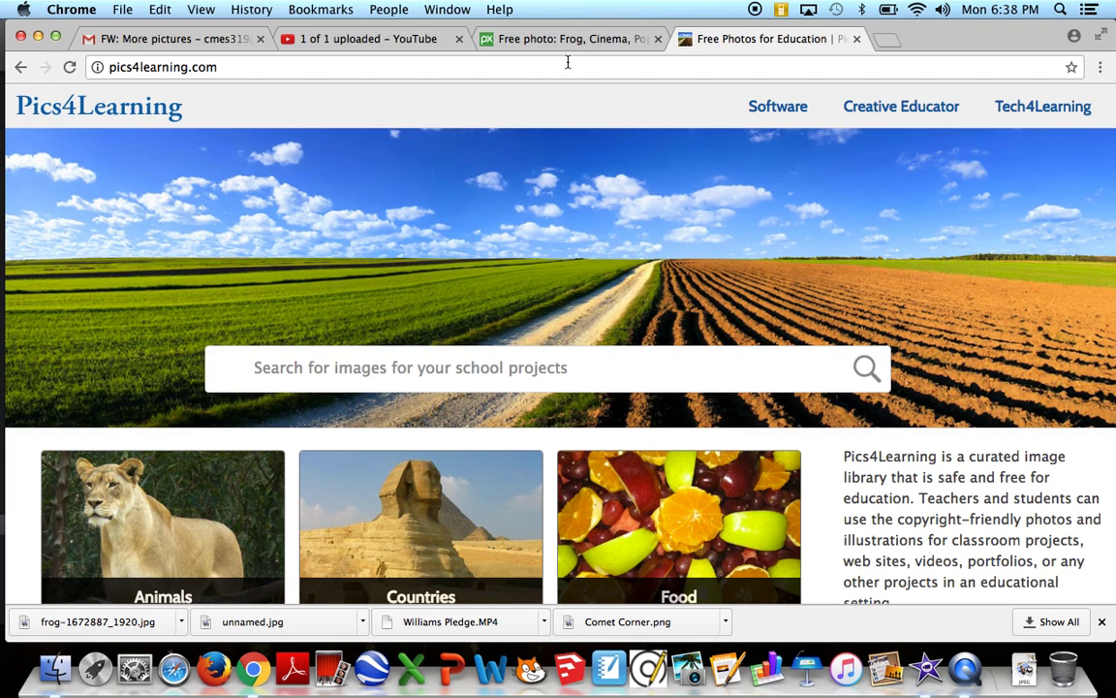
scroll(536, 420, "down", 5)
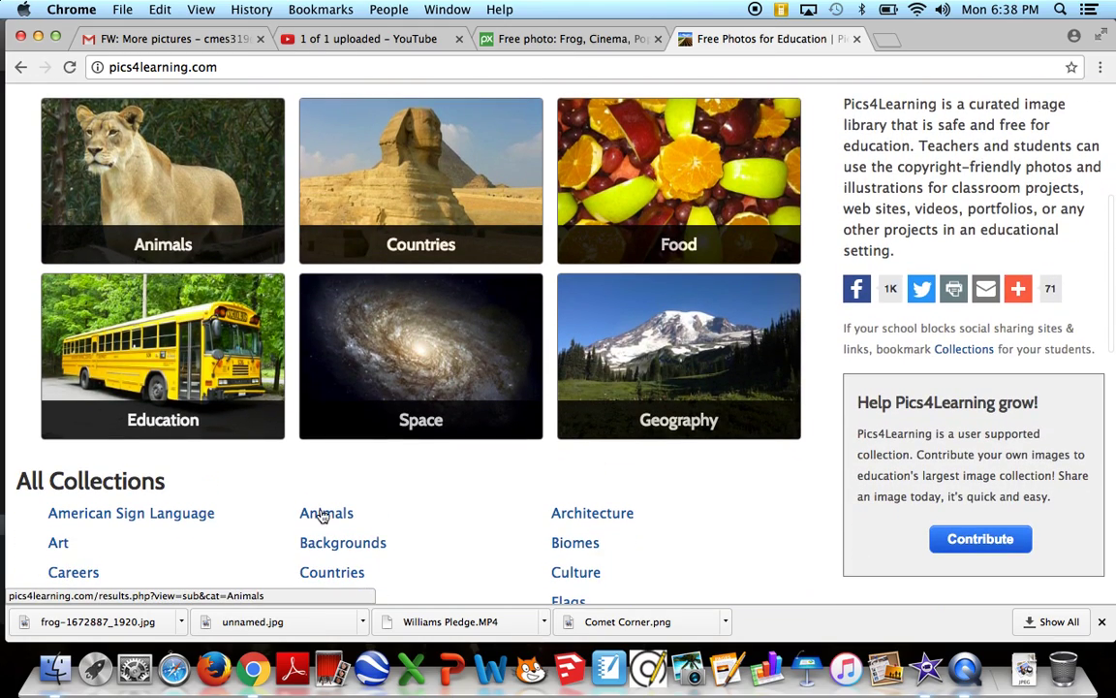
scroll(320, 516, "down", 5)
scroll(320, 515, "up", 10)
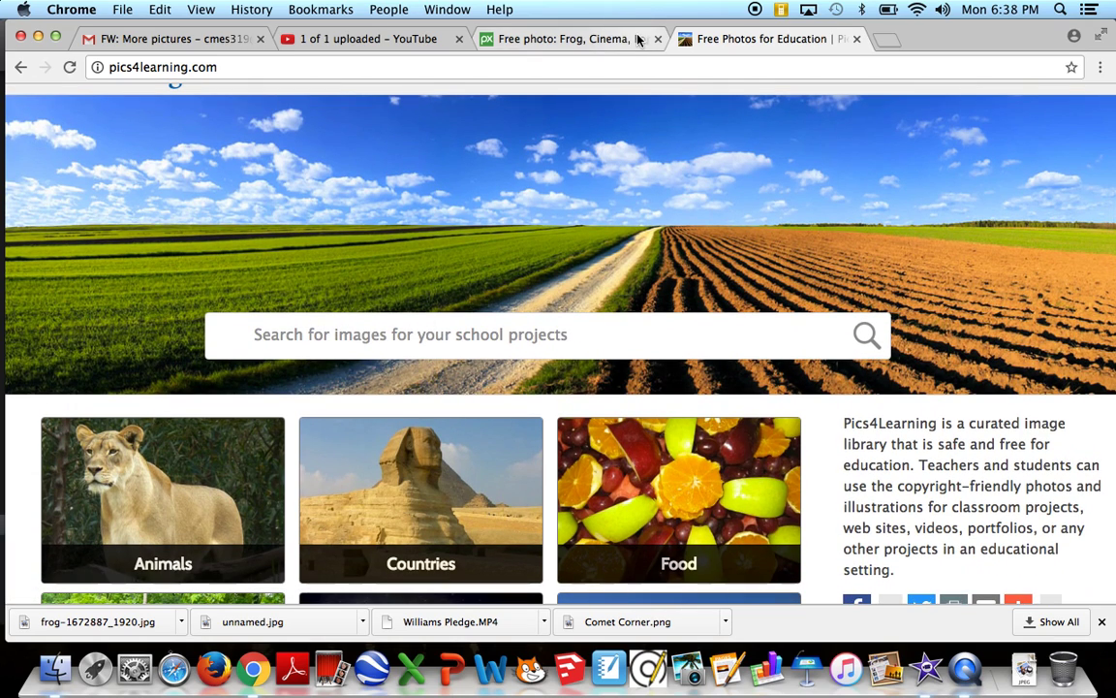
Step: Search Pics4Learning for 'popcorn' images
left_click(603, 39)
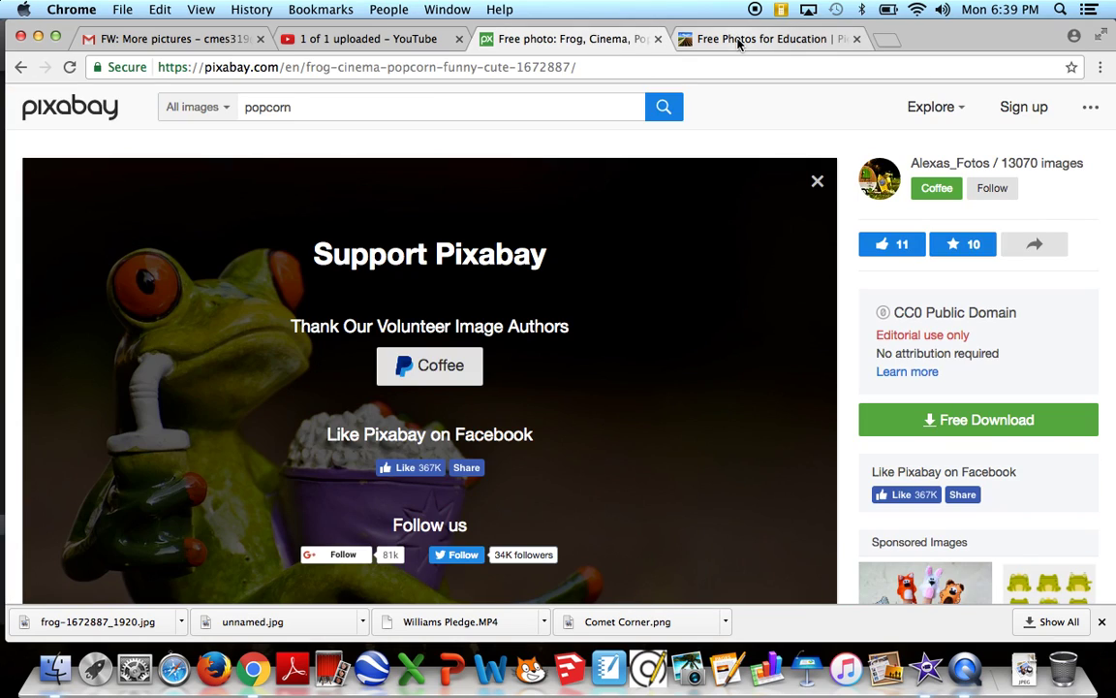
left_click(671, 40)
left_click(404, 326)
type("p")
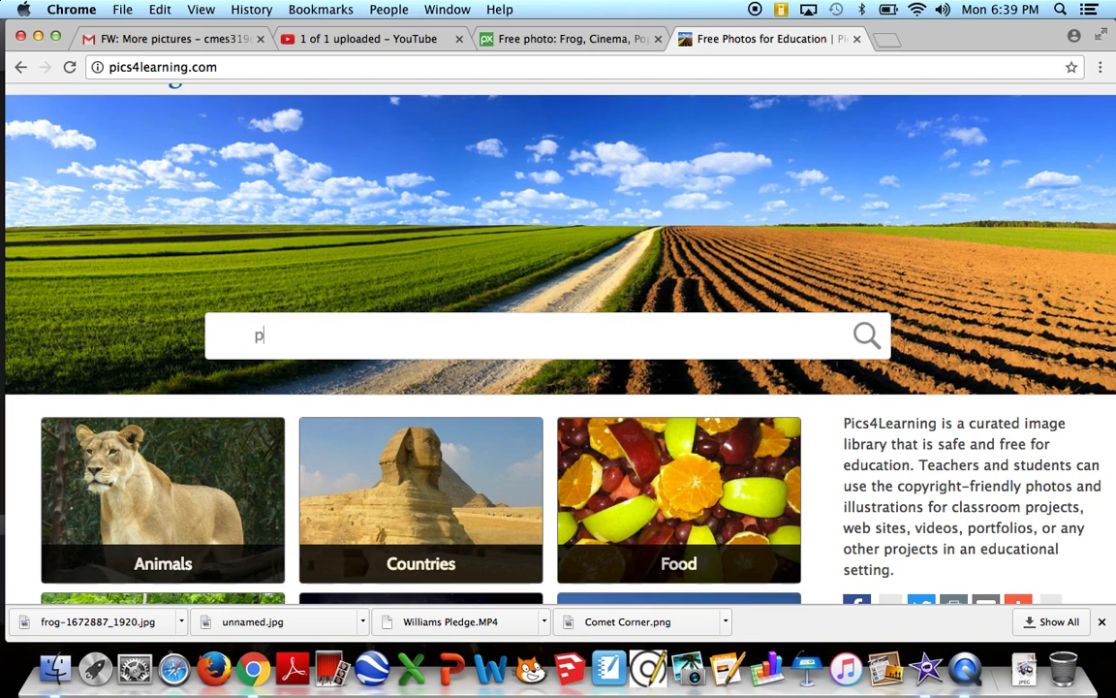
type("opcorn")
key("Return")
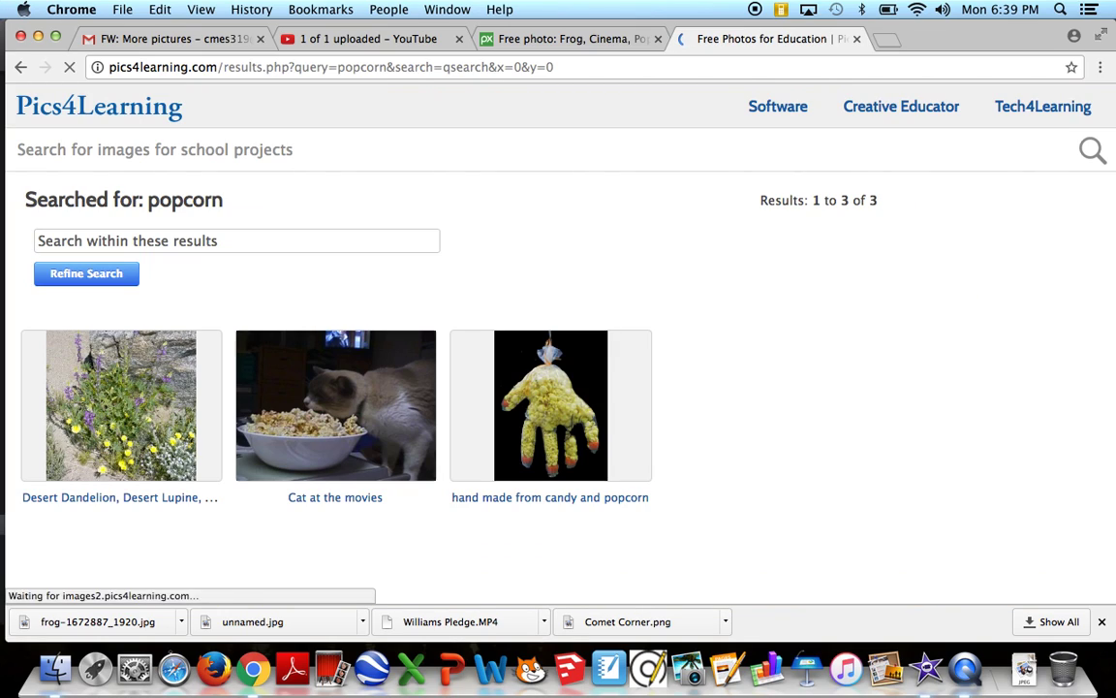
Step: Download the 'Cat at the movies' image as snacking.jpg and return to the Pixabay frog page
scroll(458, 417, "down", 4)
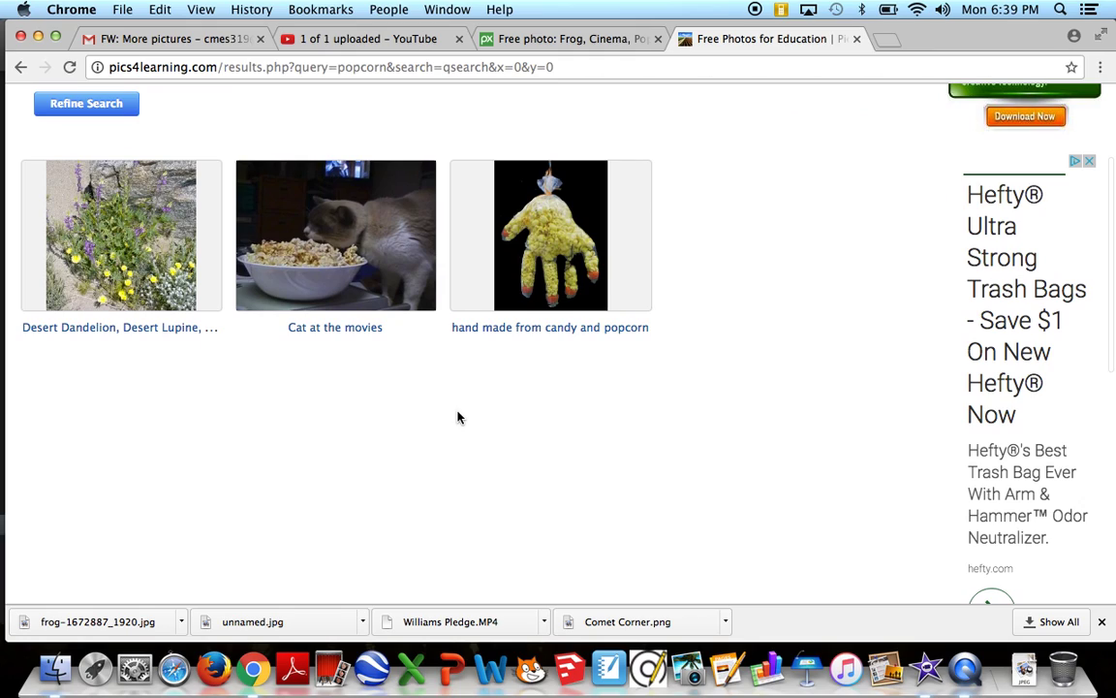
left_click(335, 251)
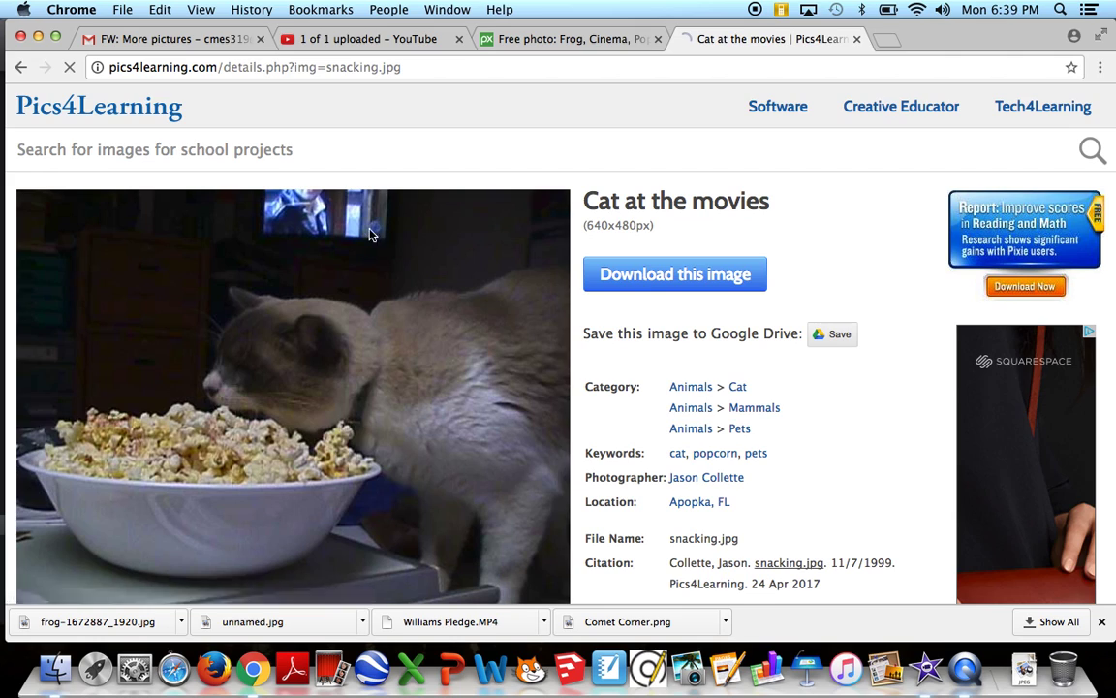
left_click(637, 279)
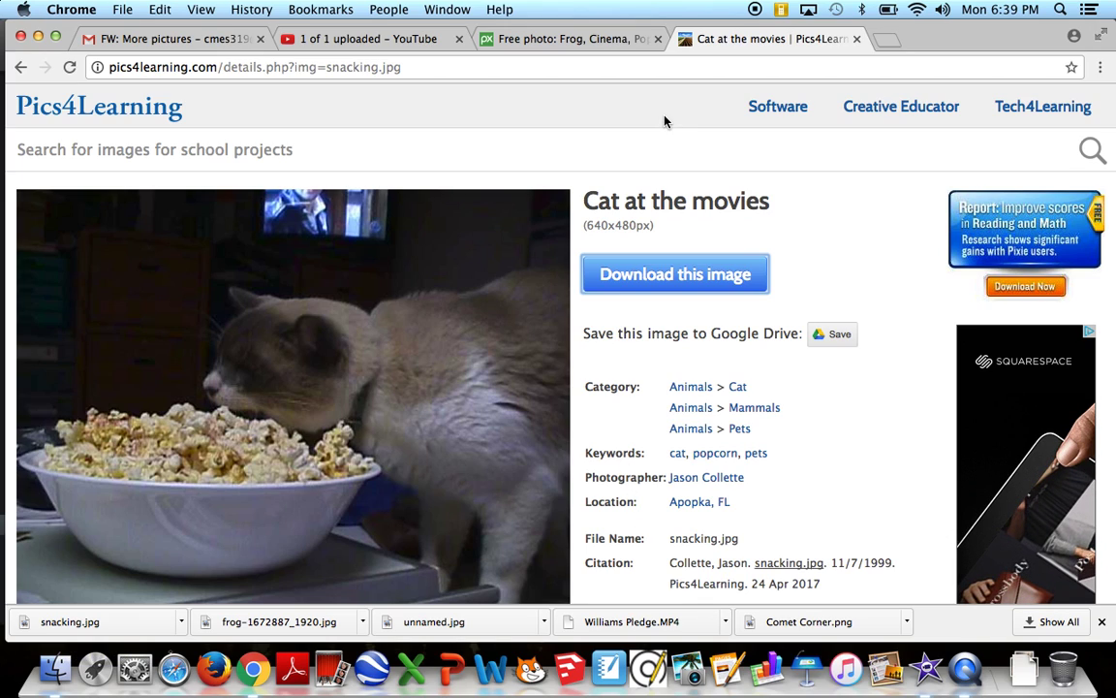
left_click(582, 39)
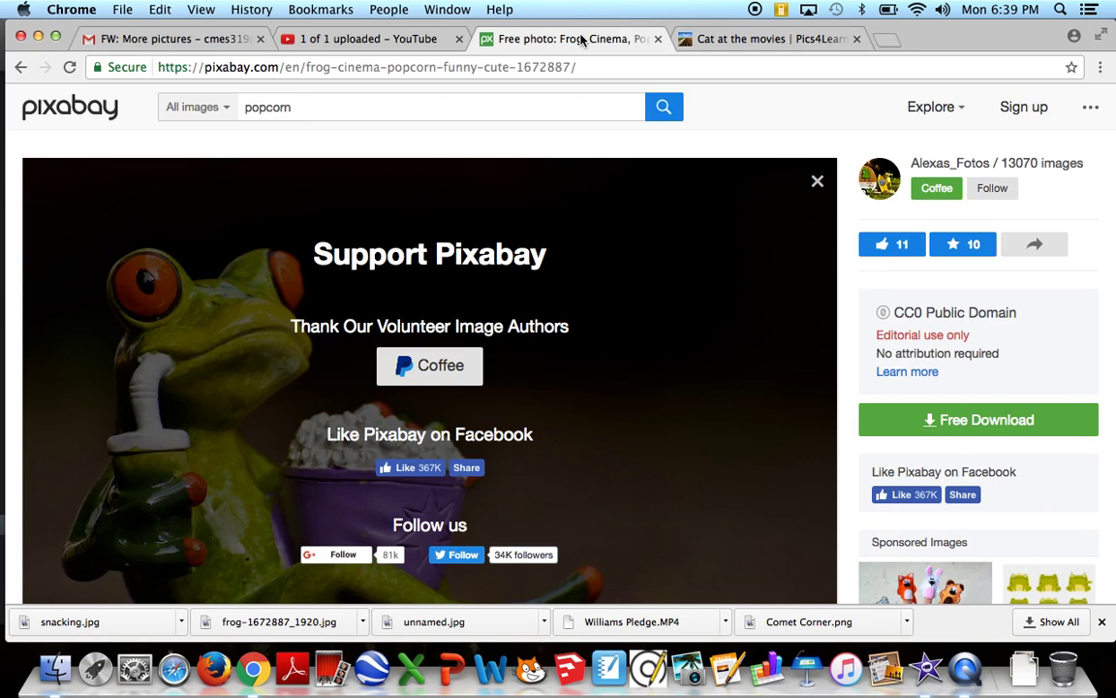